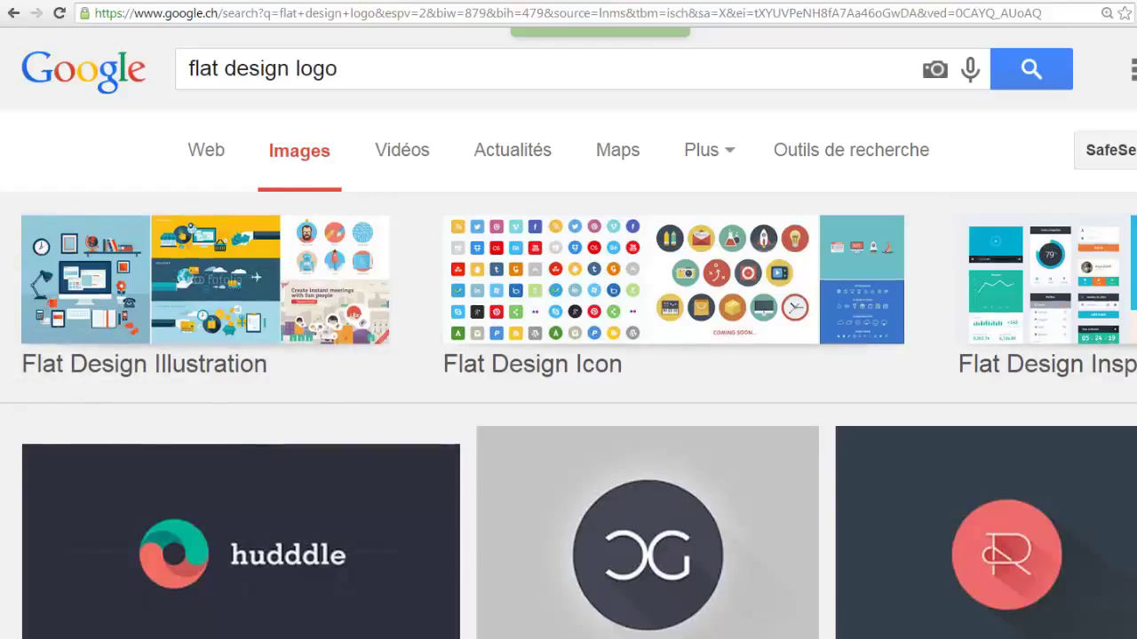
scroll(418, 406, "down", 5)
scroll(419, 406, "down", 5)
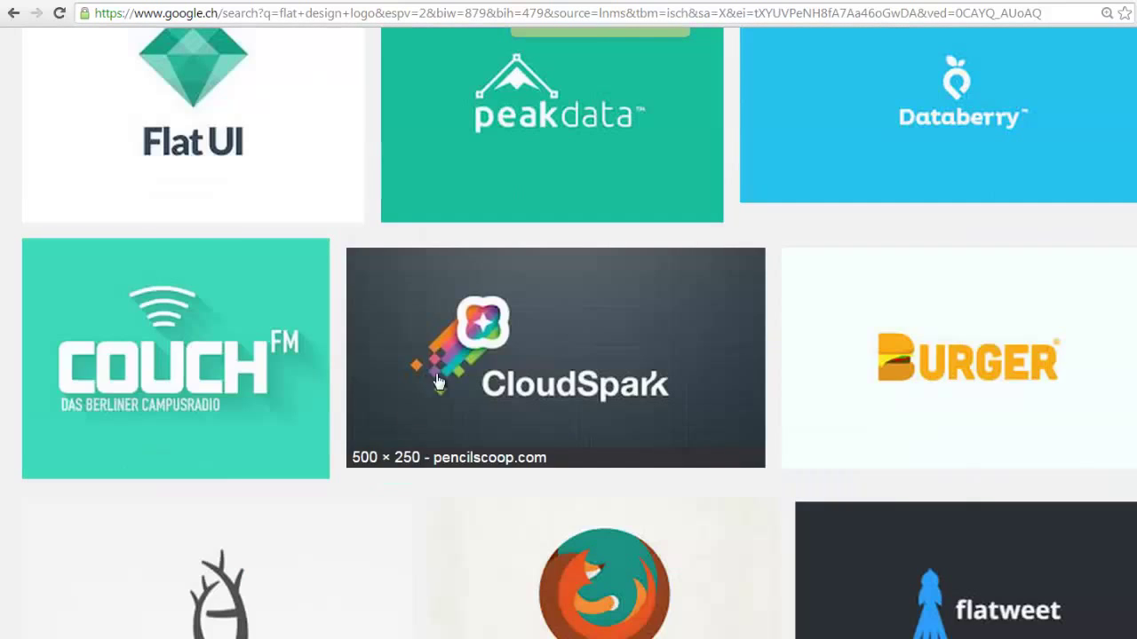
scroll(853, 457, "down", 3)
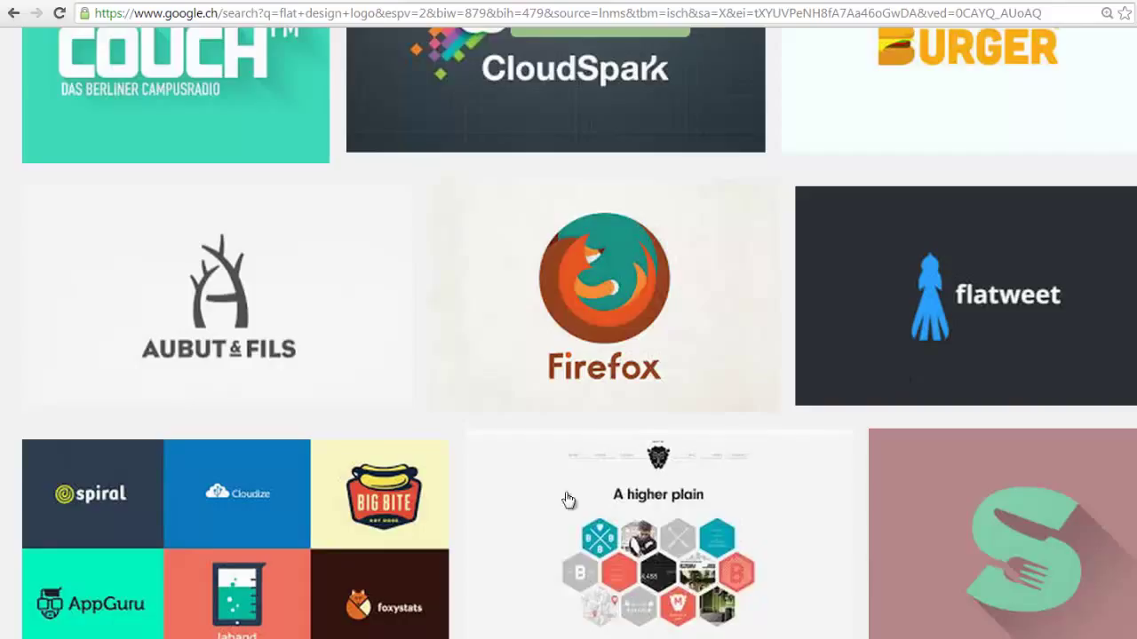
scroll(551, 493, "down", 2)
scroll(666, 495, "down", 5)
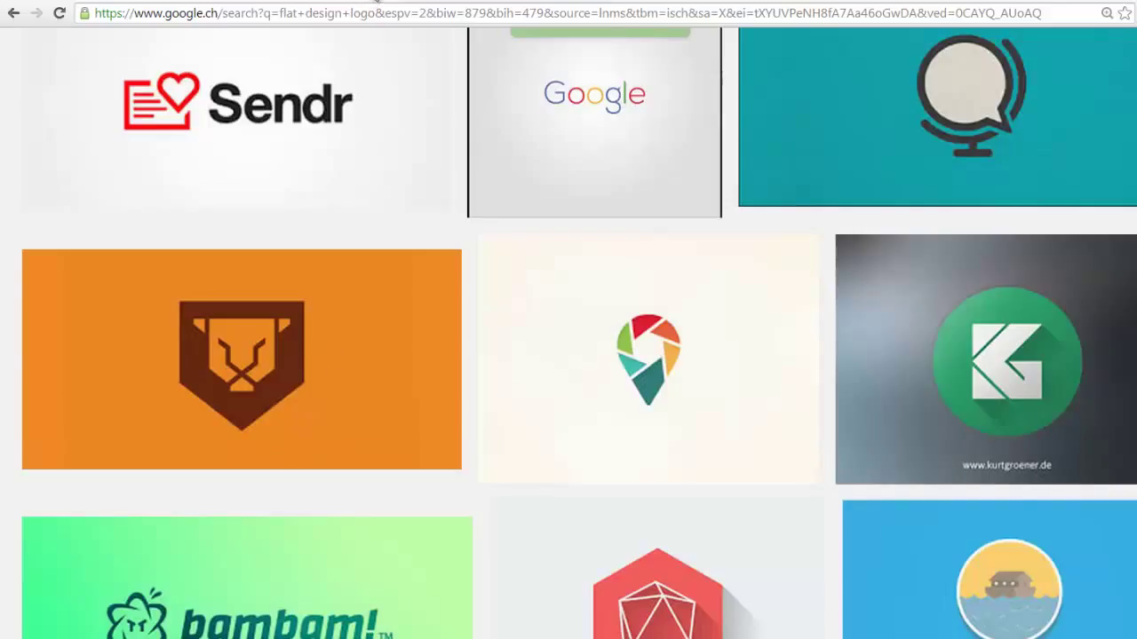
left_click(377, 2)
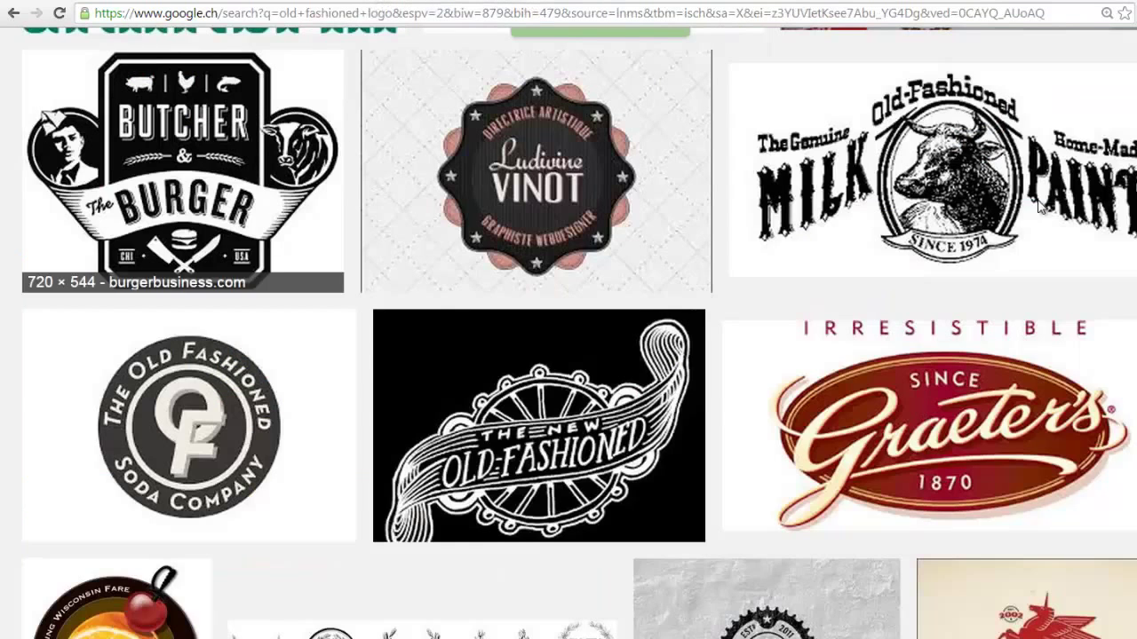
scroll(678, 413, "down", 3)
scroll(677, 413, "down", 4)
scroll(690, 386, "down", 2)
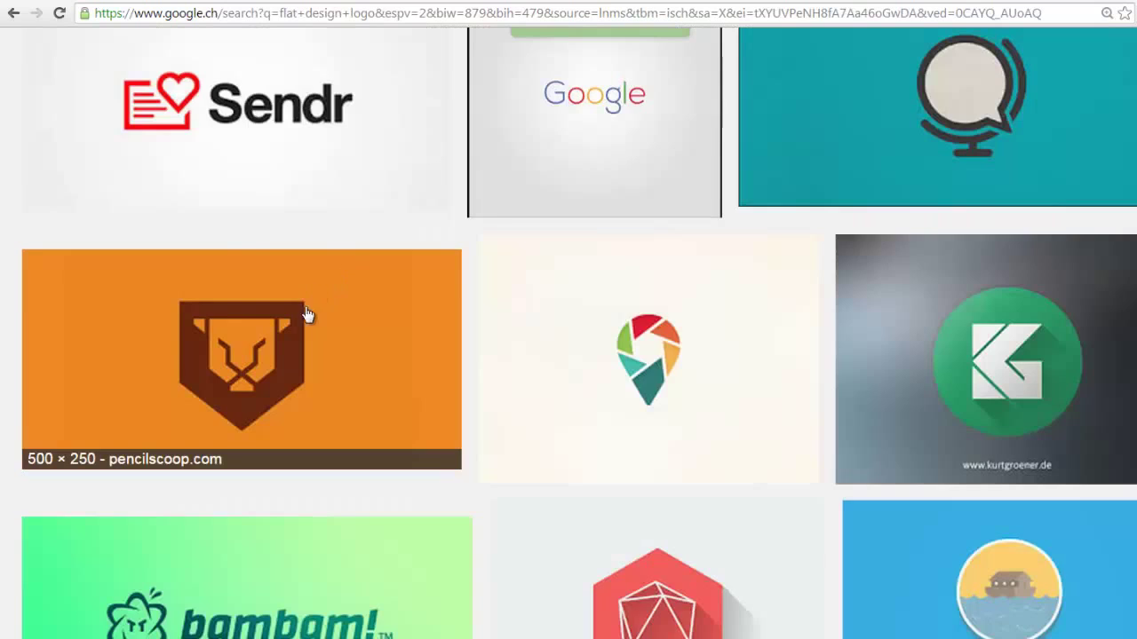
scroll(284, 352, "up", 2)
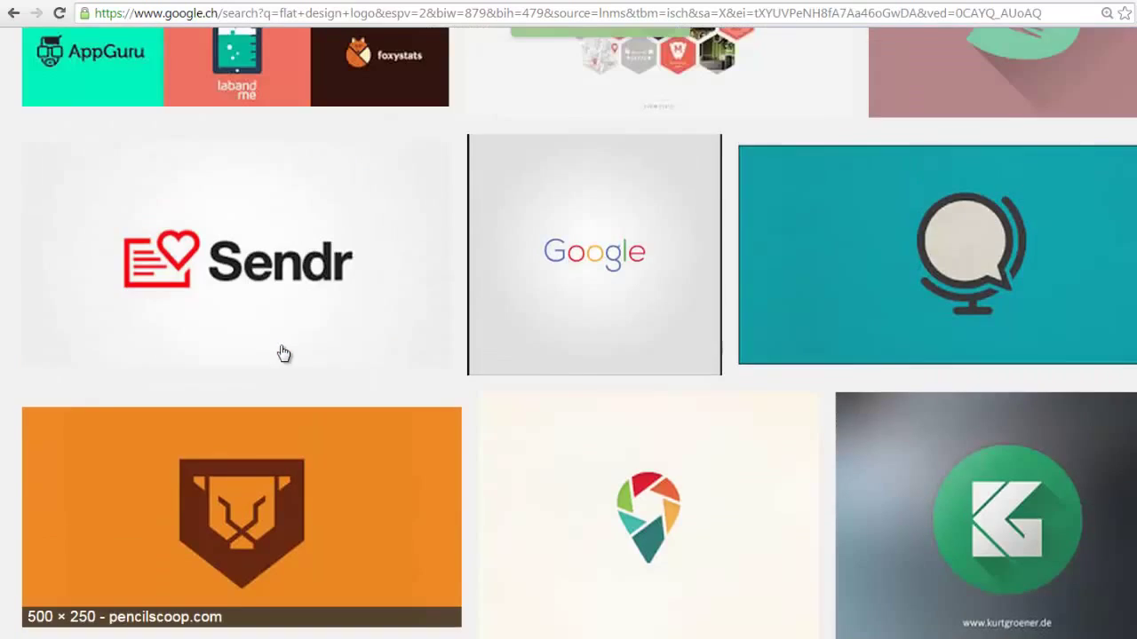
scroll(286, 356, "up", 2)
scroll(286, 356, "up", 3)
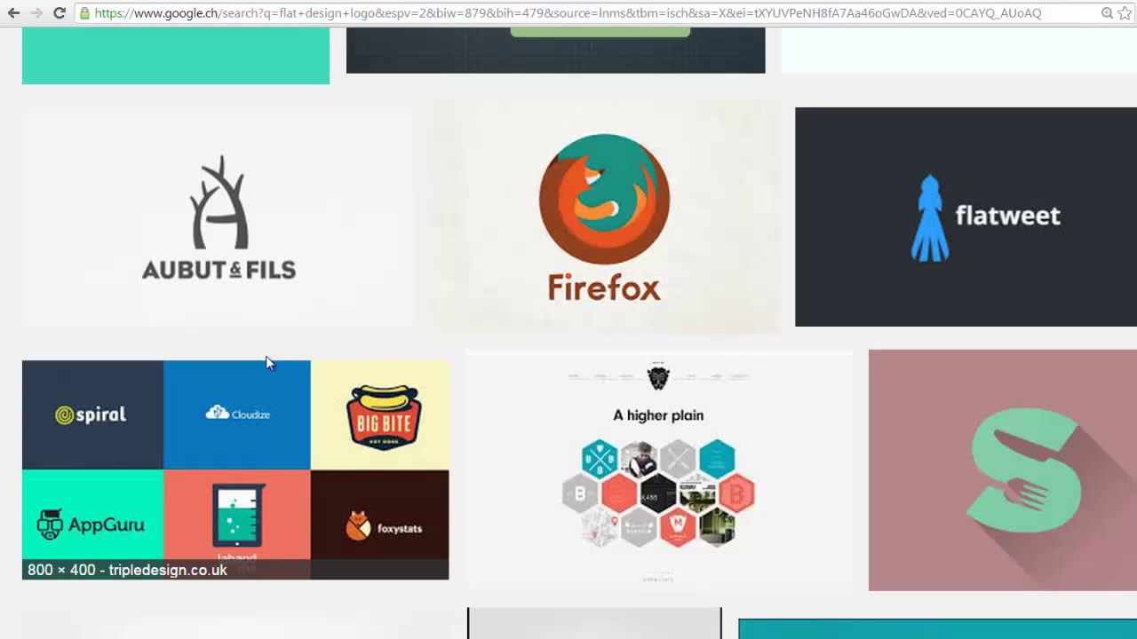
scroll(260, 360, "up", 5)
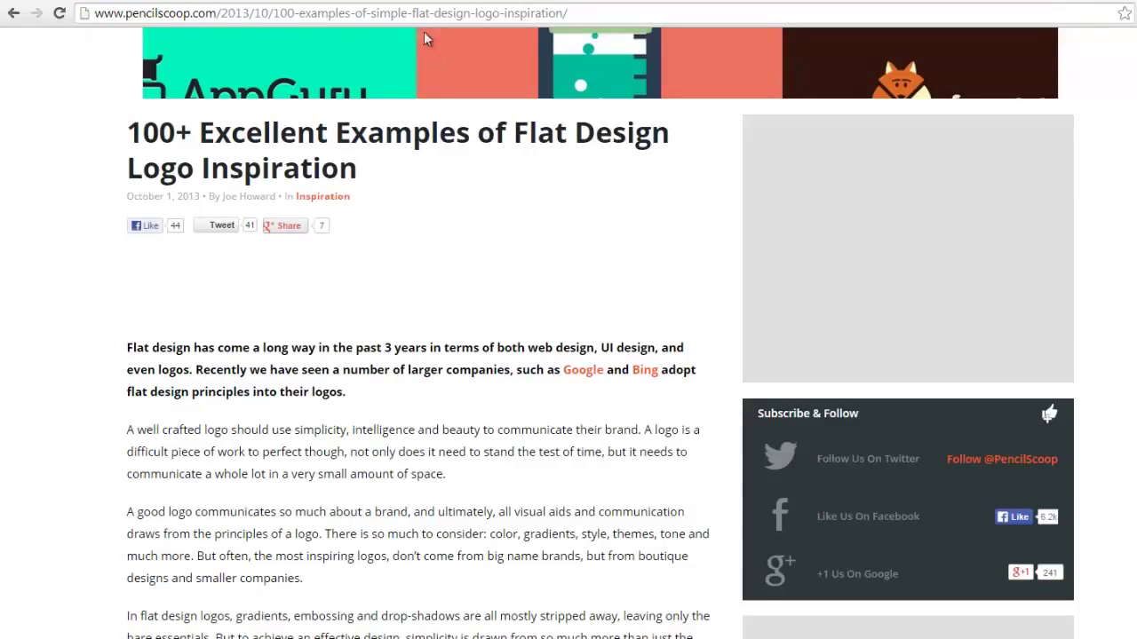
- Scroll through the flat logo examples in the pencilscoop article
scroll(78, 317, "down", 1)
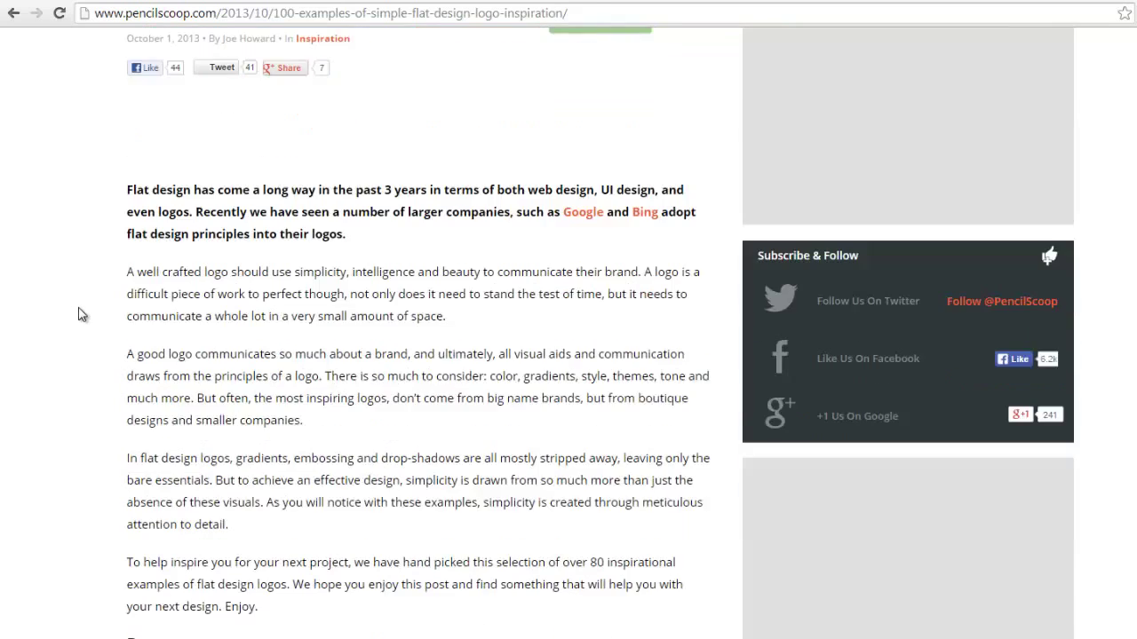
scroll(78, 317, "down", 2)
scroll(78, 316, "down", 6)
scroll(78, 316, "down", 2)
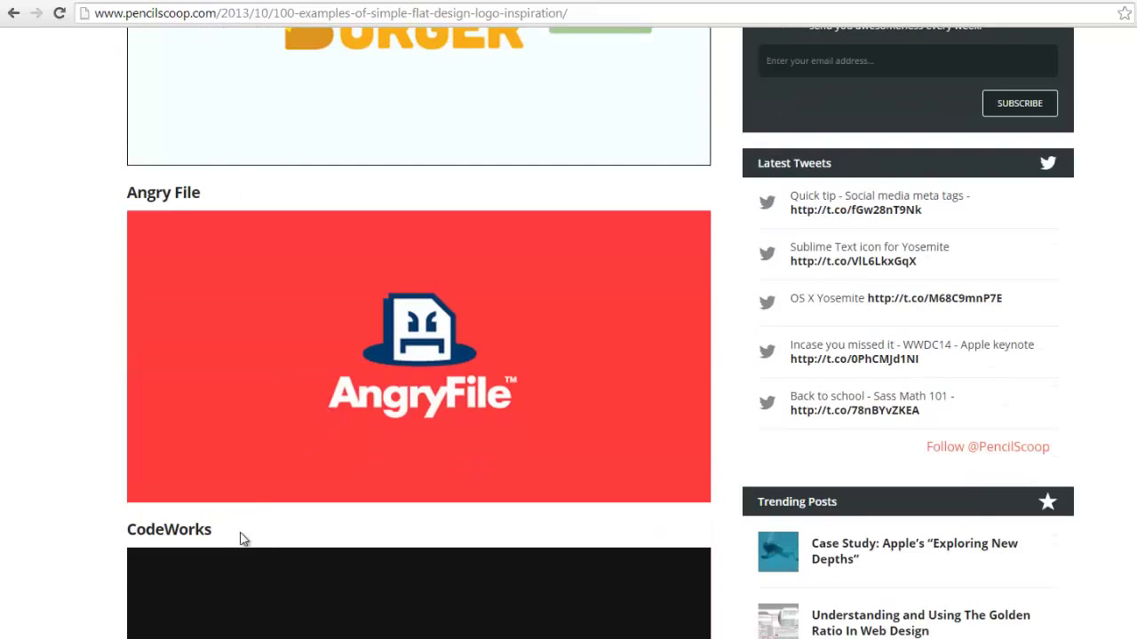
scroll(238, 540, "down", 5)
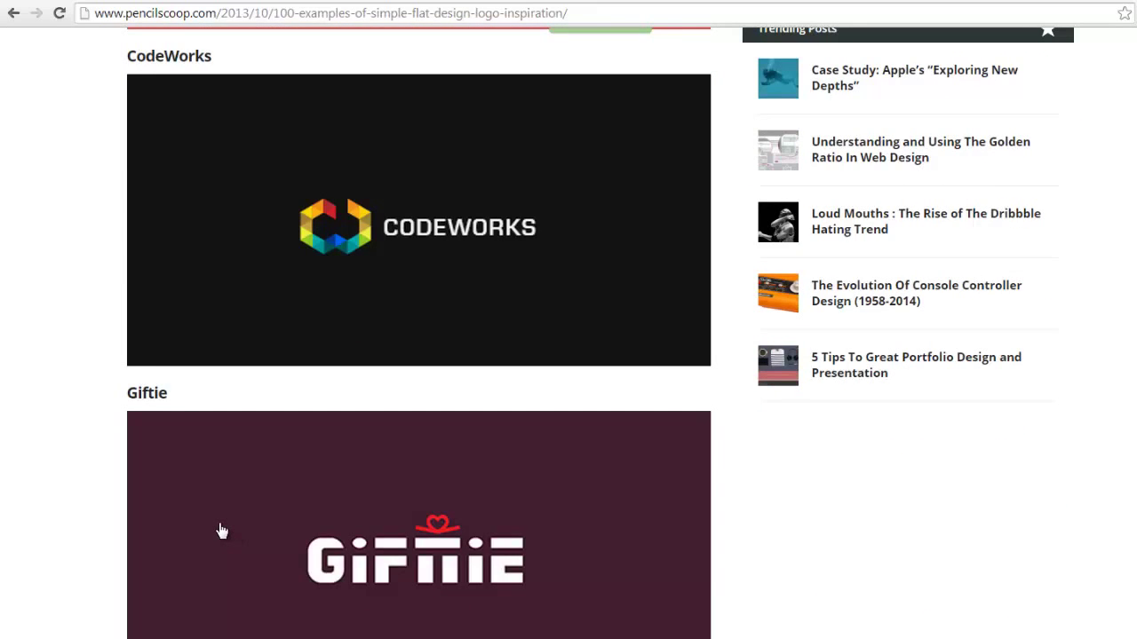
scroll(223, 551, "down", 4)
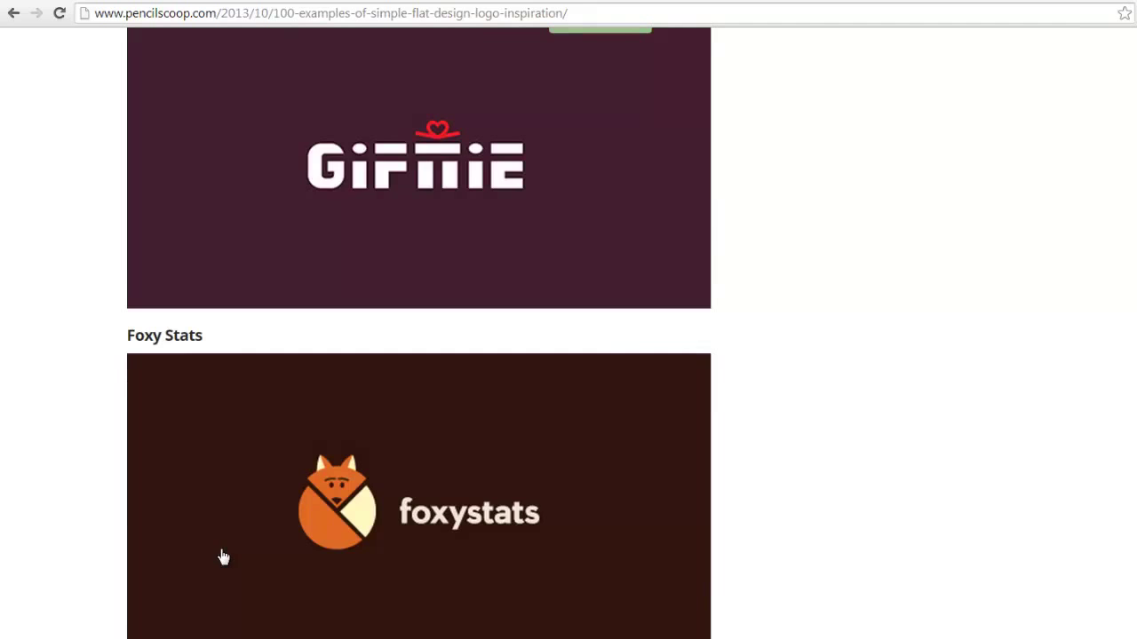
scroll(186, 555, "down", 5)
scroll(216, 434, "down", 3)
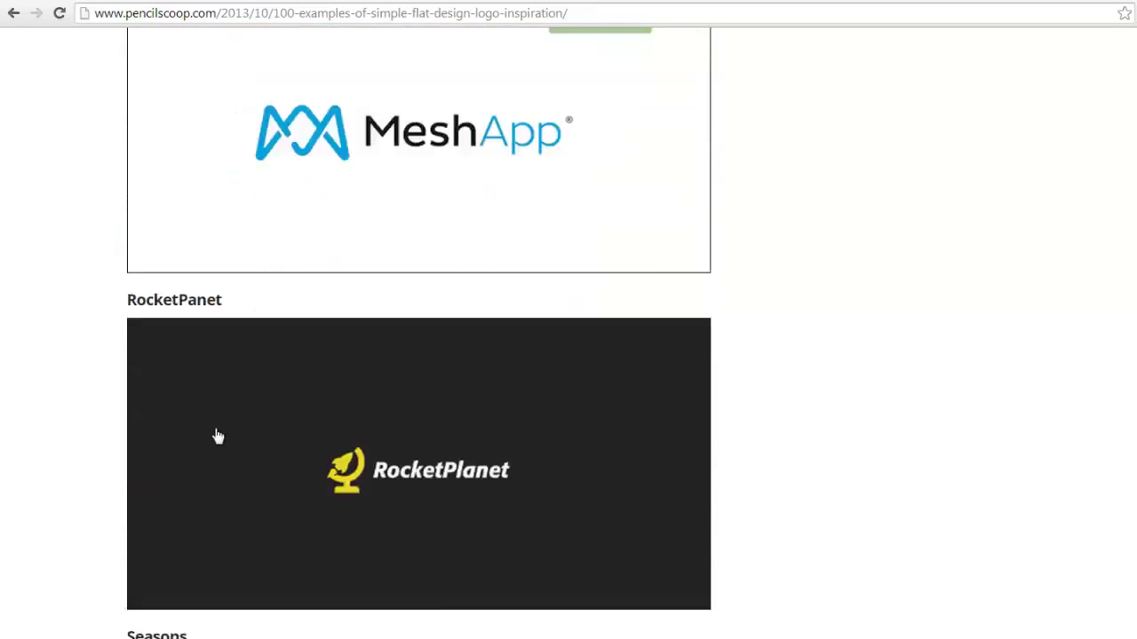
scroll(127, 360, "down", 3)
scroll(116, 366, "down", 4)
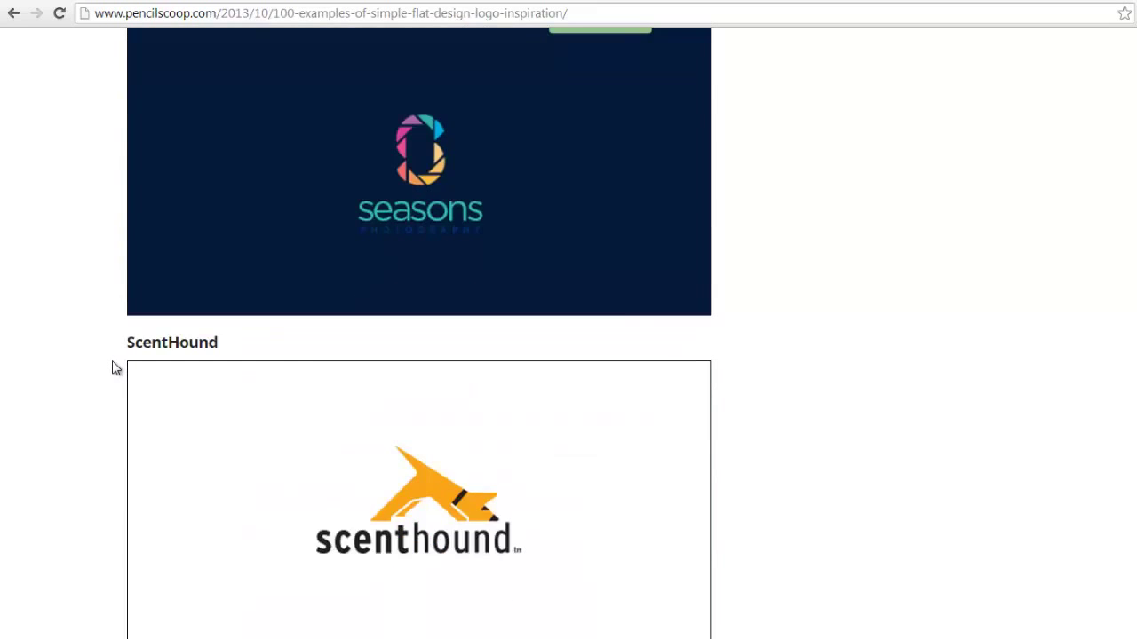
scroll(115, 368, "down", 3)
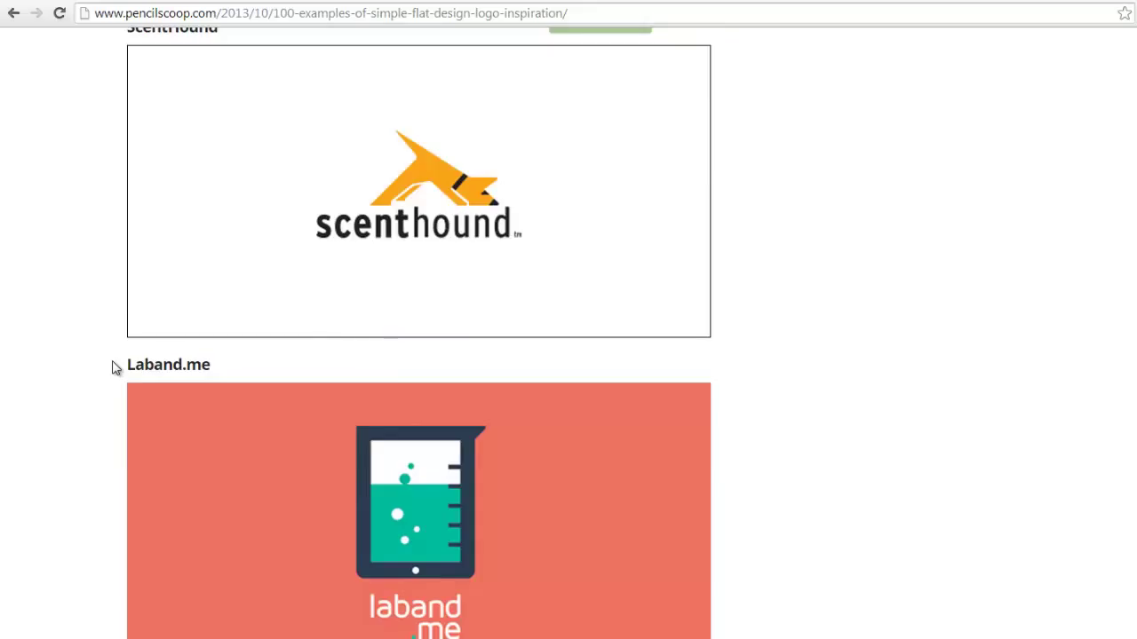
scroll(115, 367, "down", 4)
scroll(125, 377, "down", 4)
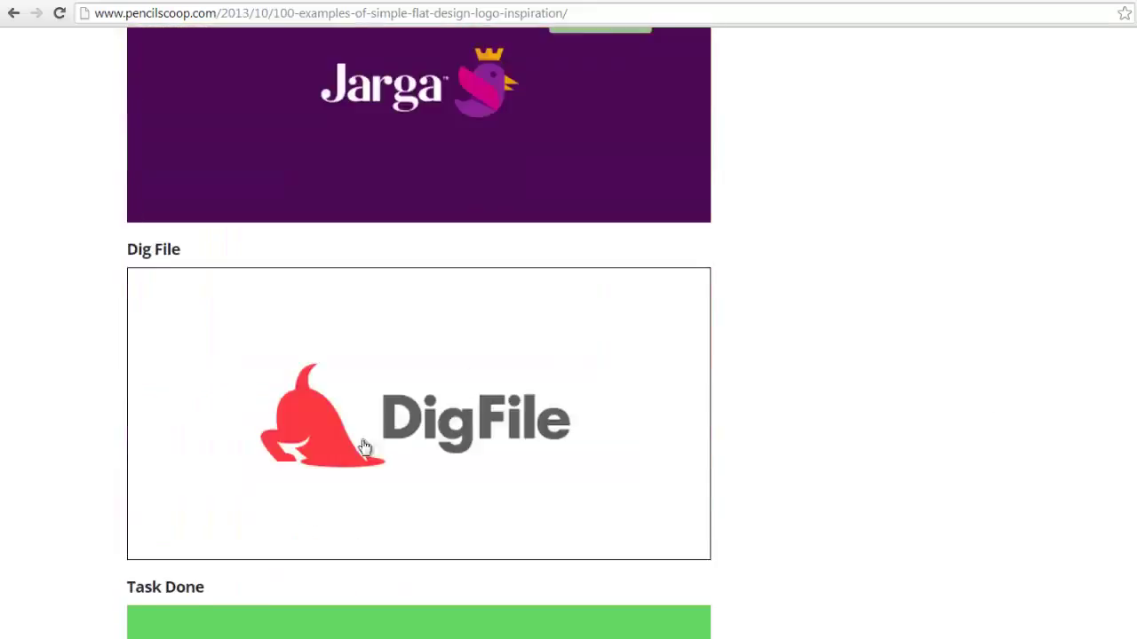
scroll(681, 527, "down", 1)
scroll(689, 524, "down", 4)
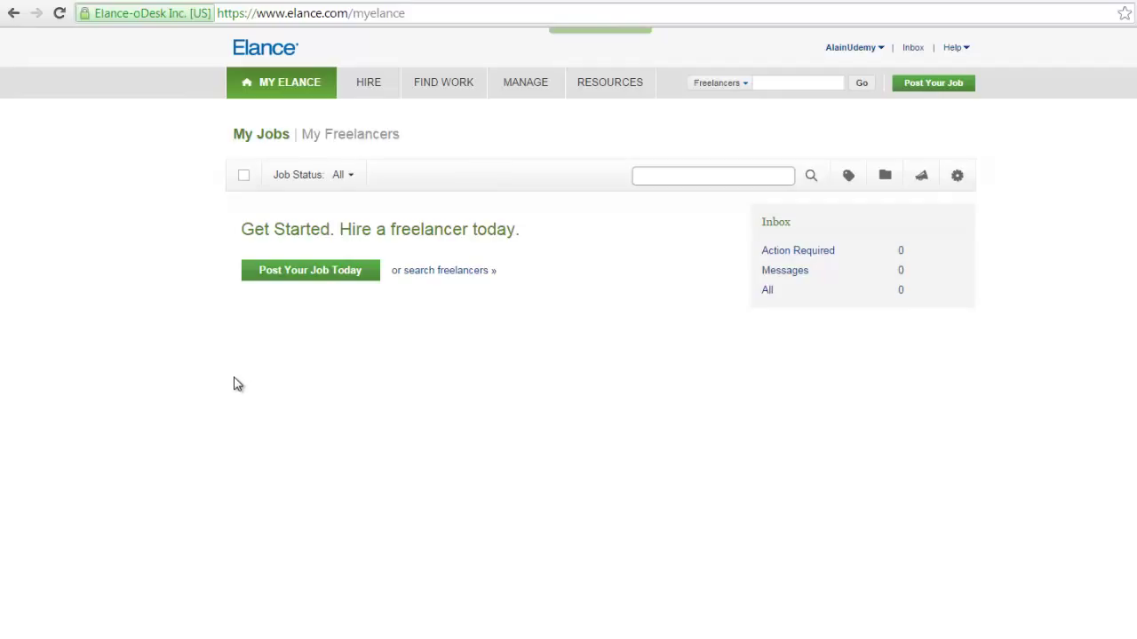
- Name the job 'Logo for my company' and describe it as a flat design logo for a new business
left_click(315, 271)
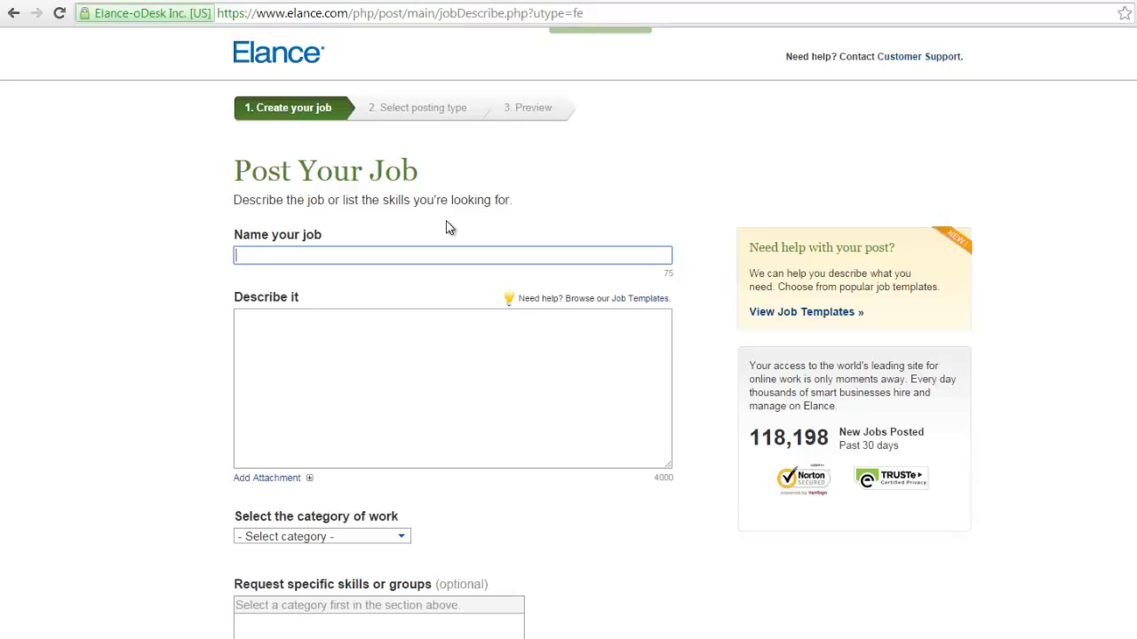
type("Logo ")
type("for my compan")
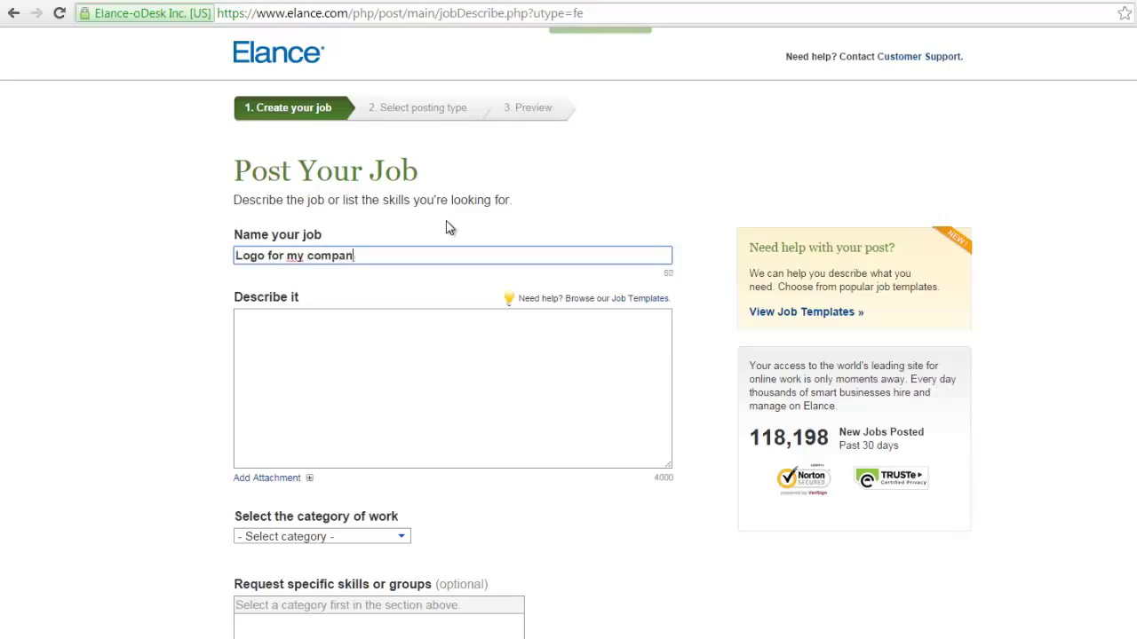
type("y")
left_click(371, 355)
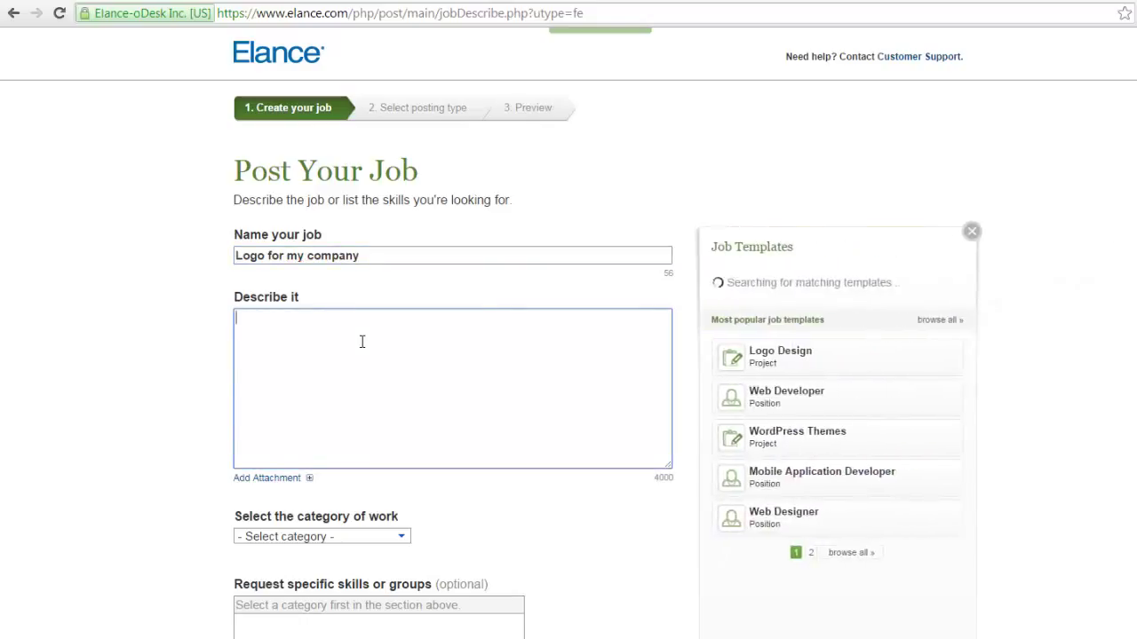
type("Hi, I would l")
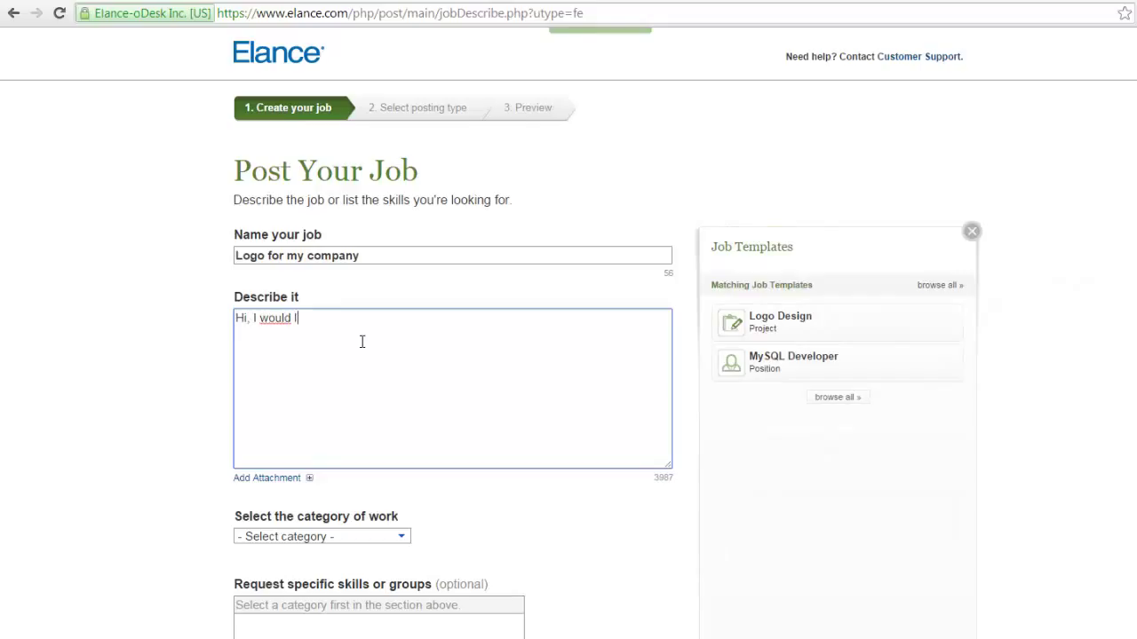
type("ike someone")
type(" to creat")
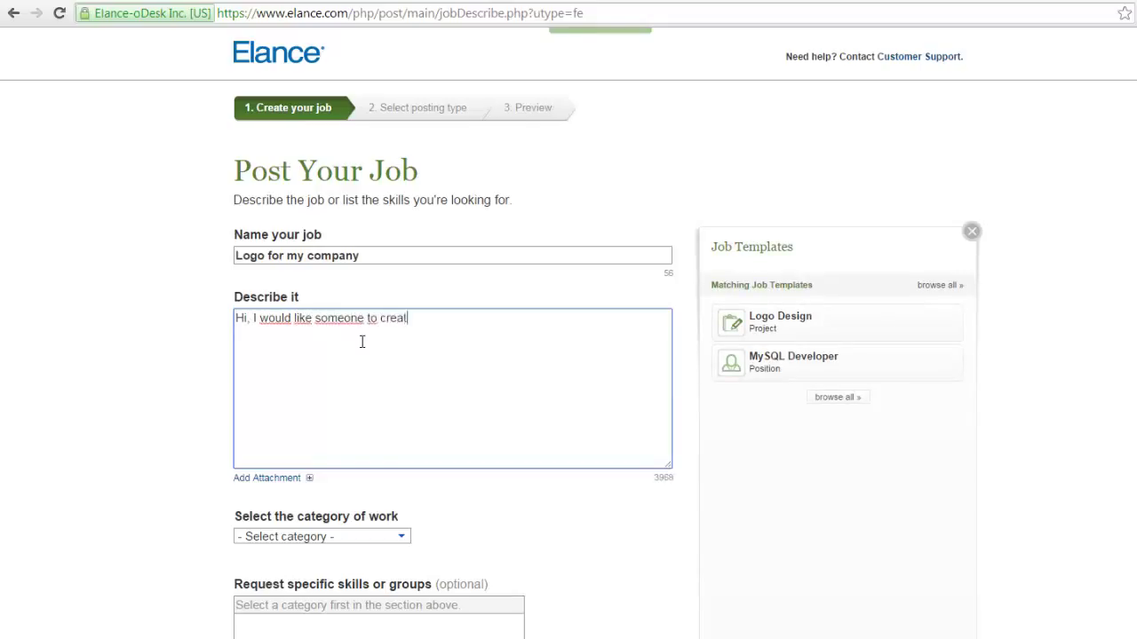
type("e a")
type(" fla")
type("t")
type(" se")
type("ig")
key("BackSpace")
key("BackSpace")
type("design logo for ")
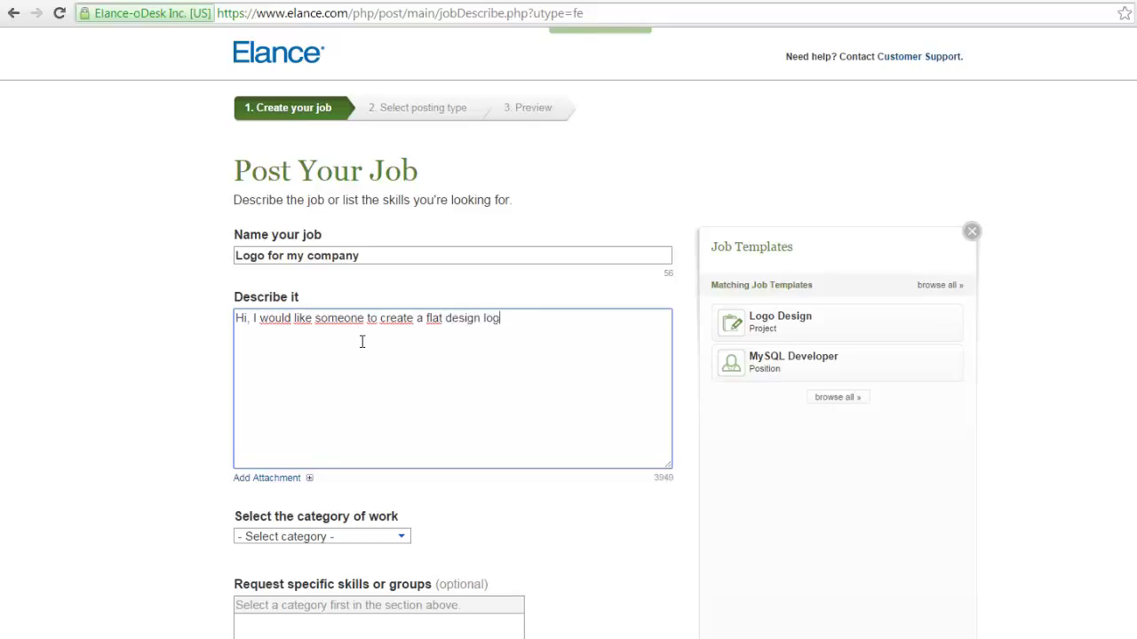
type("my n")
type("ew business.")
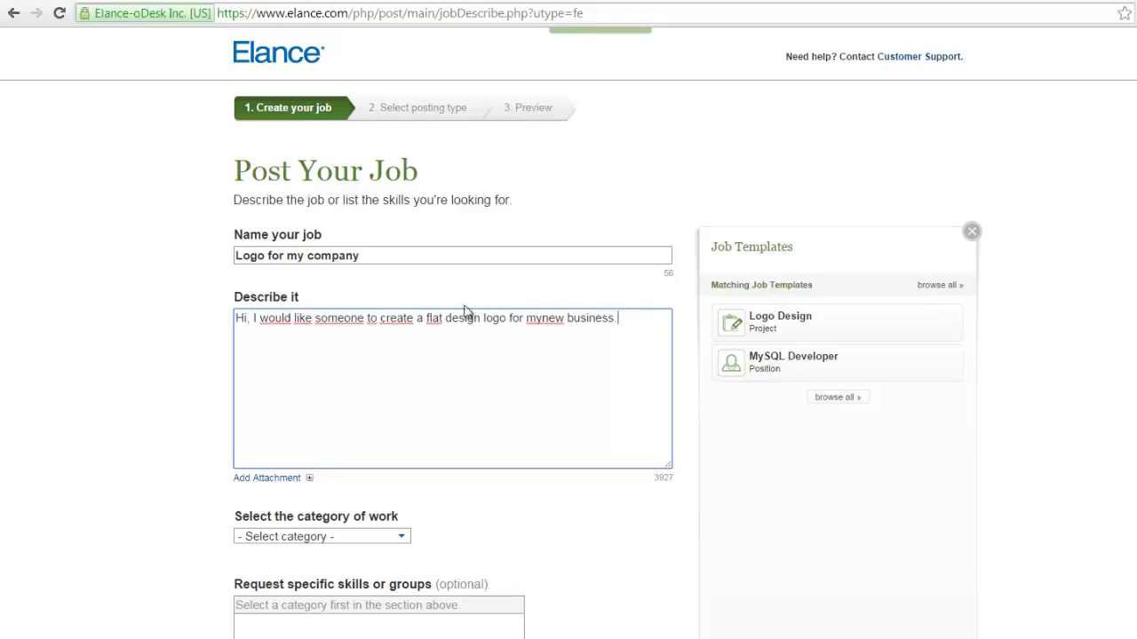
left_click(635, 317)
- Set the job category to Design & Multimedia with subcategory Logos
scroll(293, 382, "down", 2)
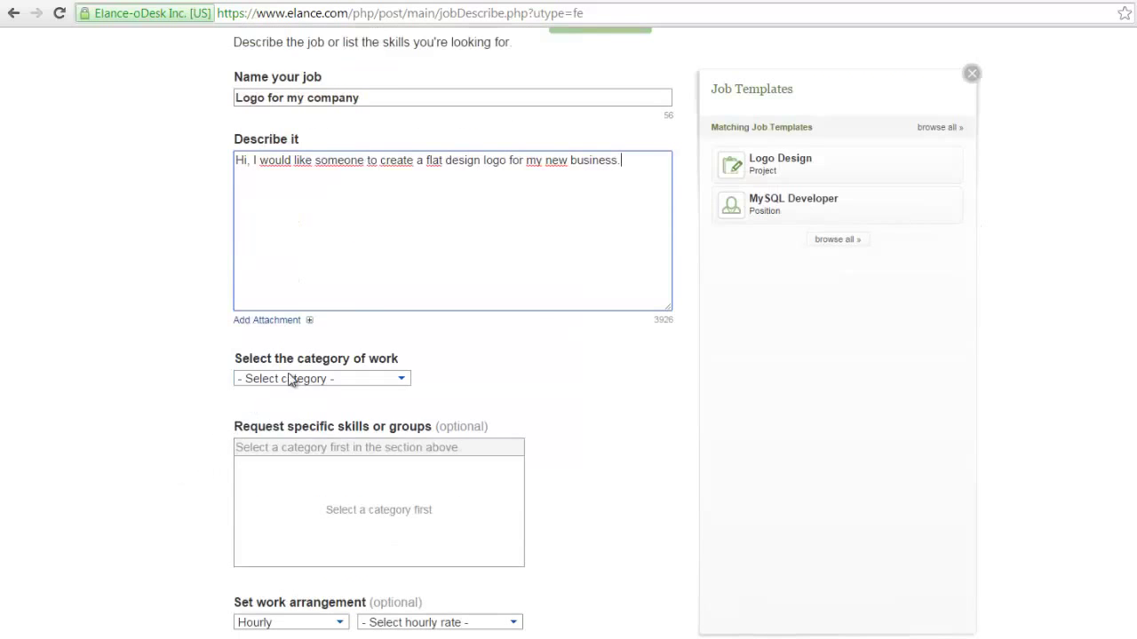
left_click(339, 382)
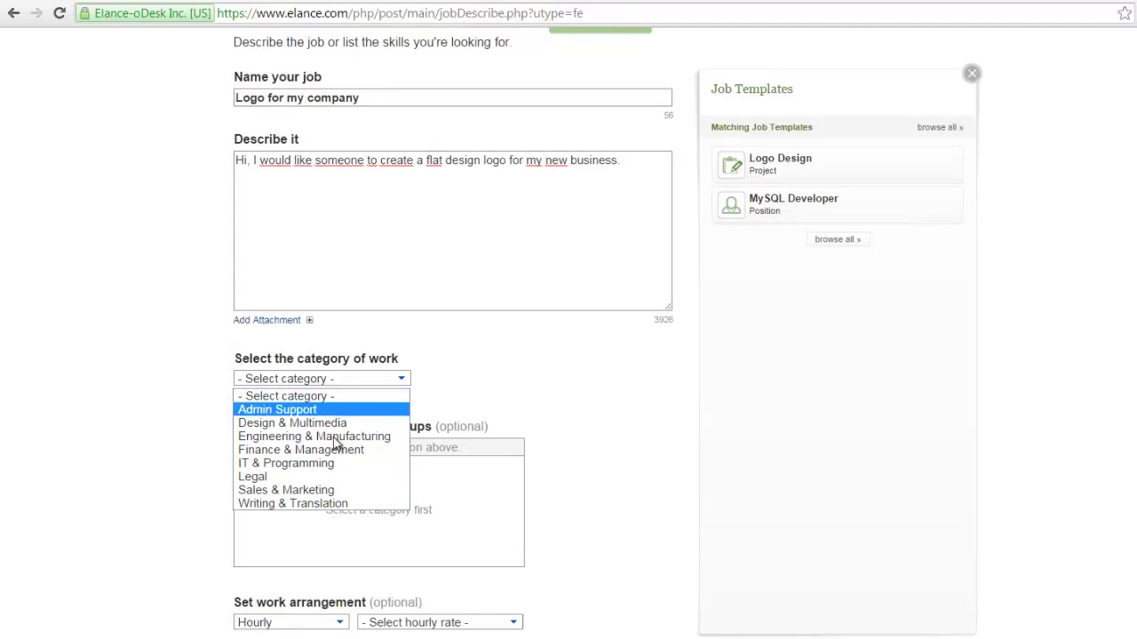
left_click(312, 424)
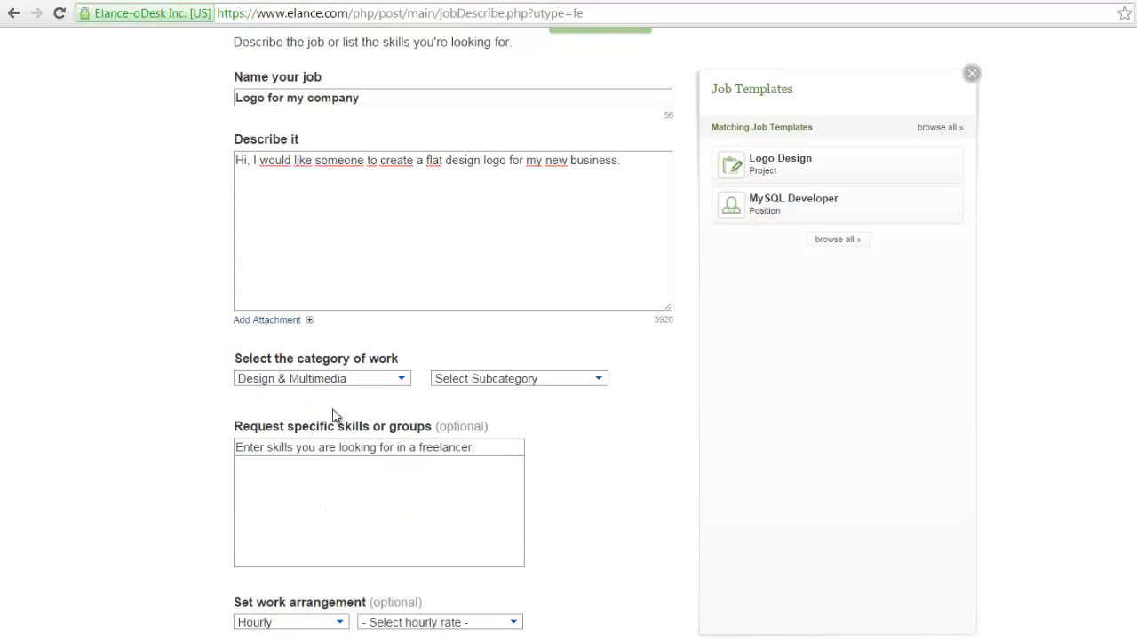
left_click(597, 384)
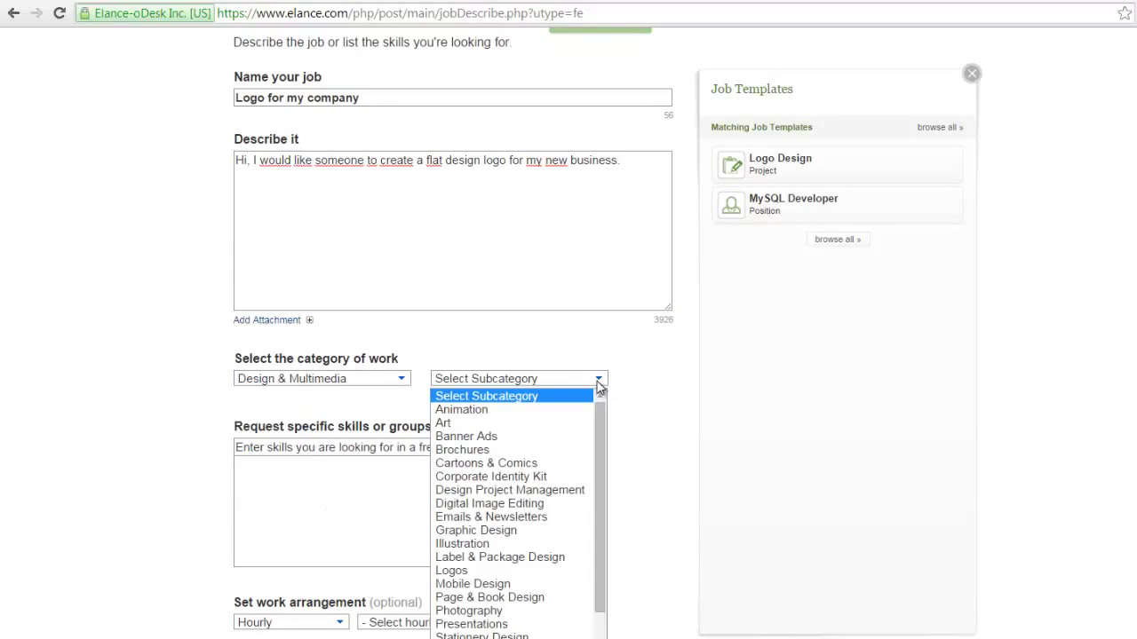
left_click(465, 571)
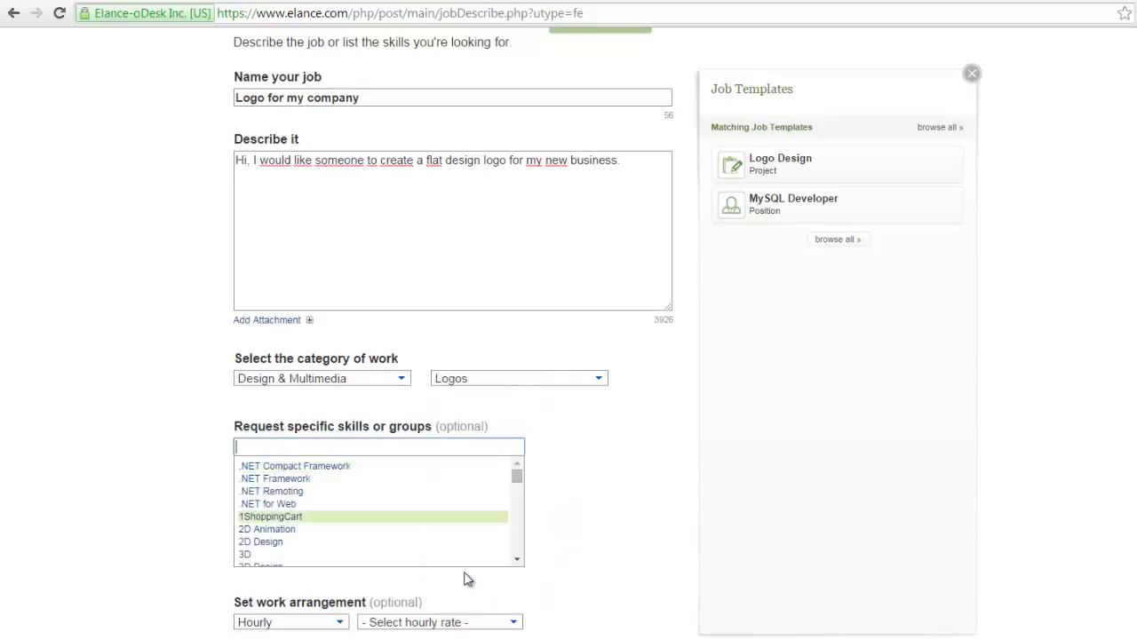
- Add Adobe Photoshop as a requested skill by searching 'photo'
scroll(566, 438, "down", 2)
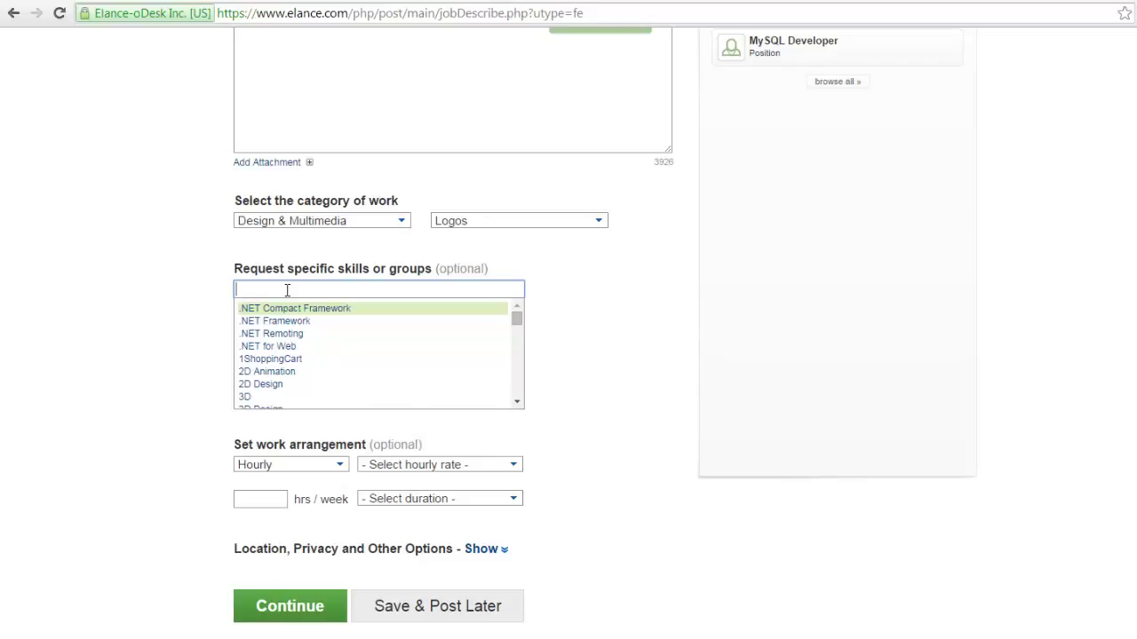
type("pho")
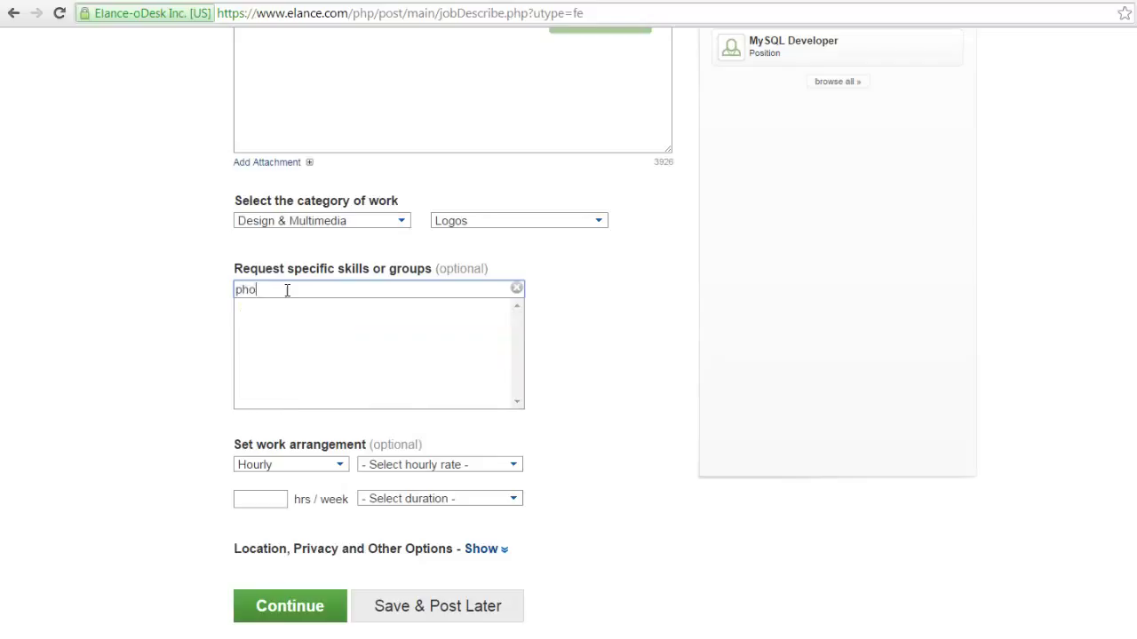
type("to")
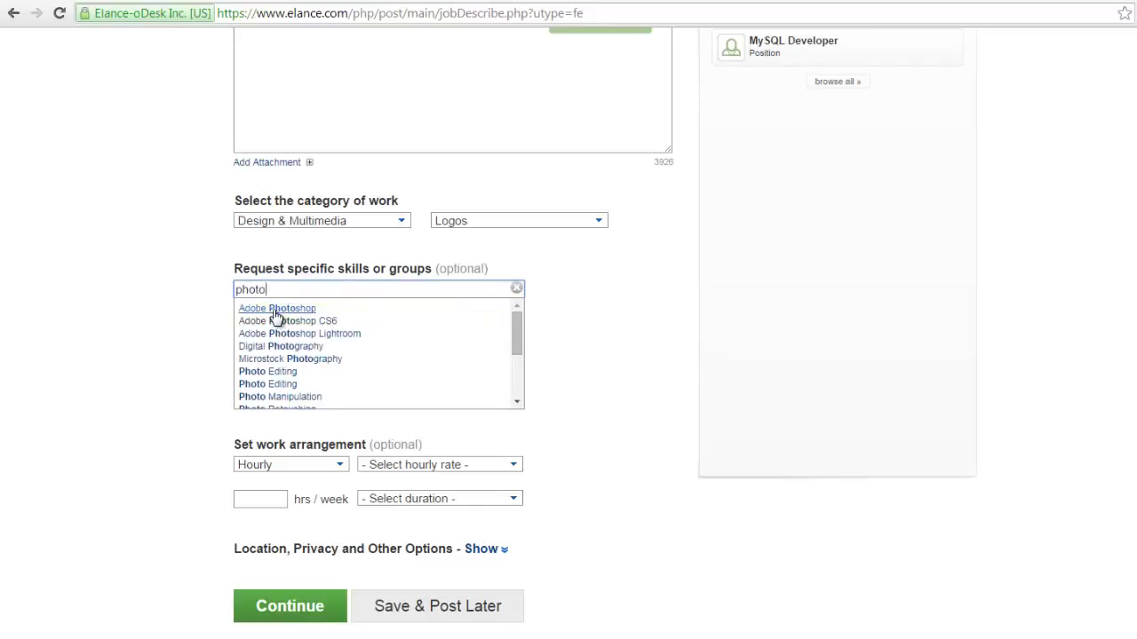
left_click(275, 311)
key("Down")
key("Down")
key("Down")
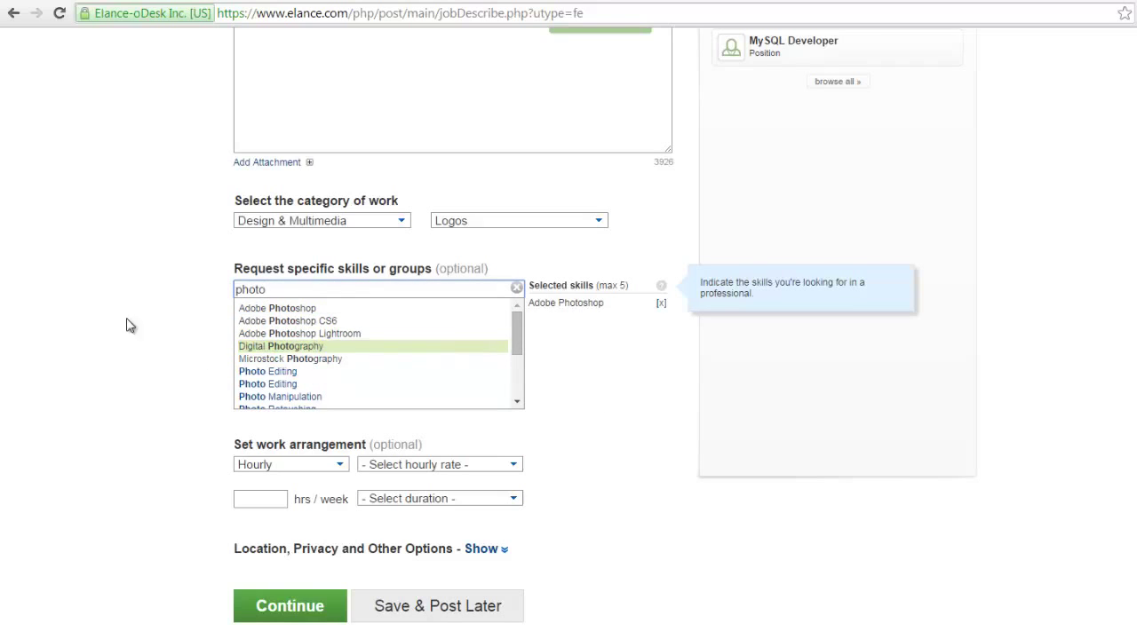
key("Up")
key("Up")
key("Up")
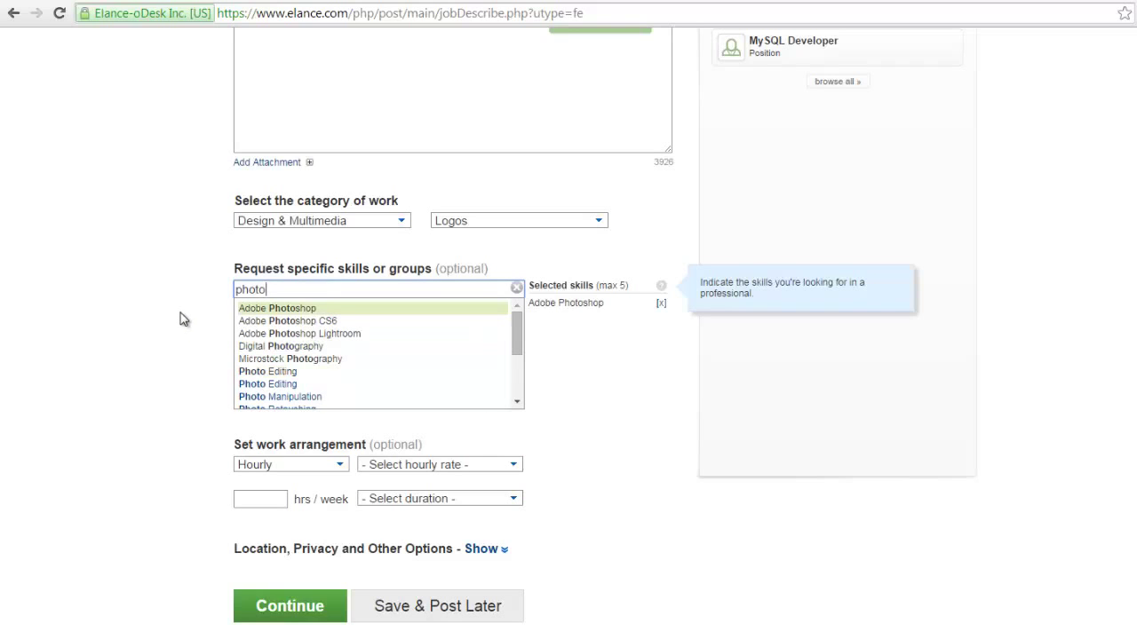
- Make the job fixed price with a budget of less than $500 and continue
scroll(258, 341, "down", 2)
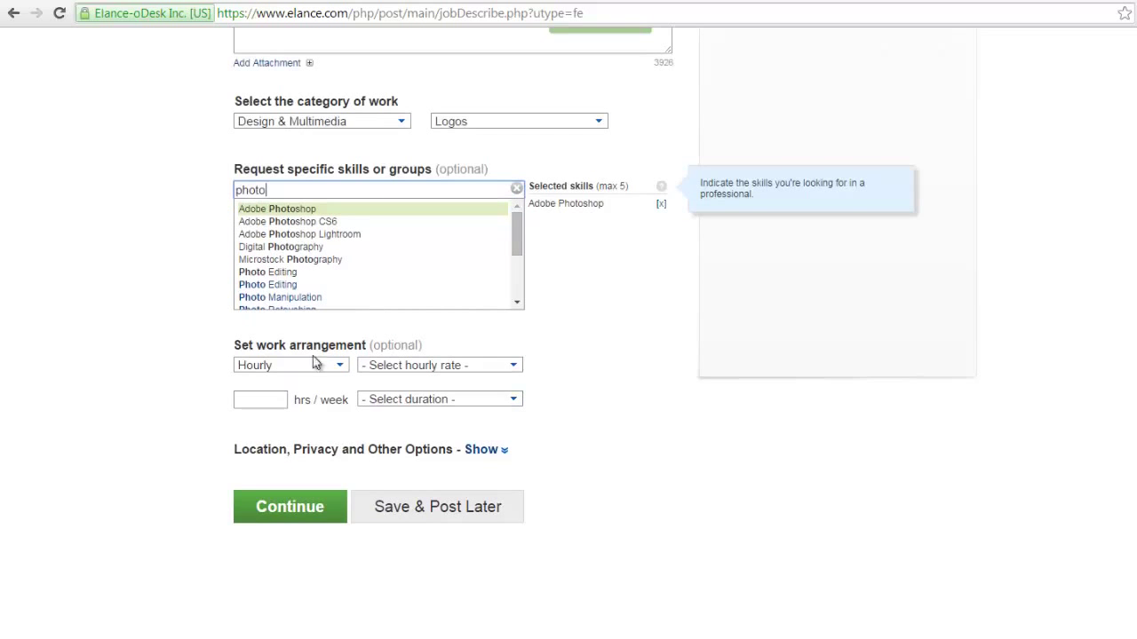
left_click(338, 368)
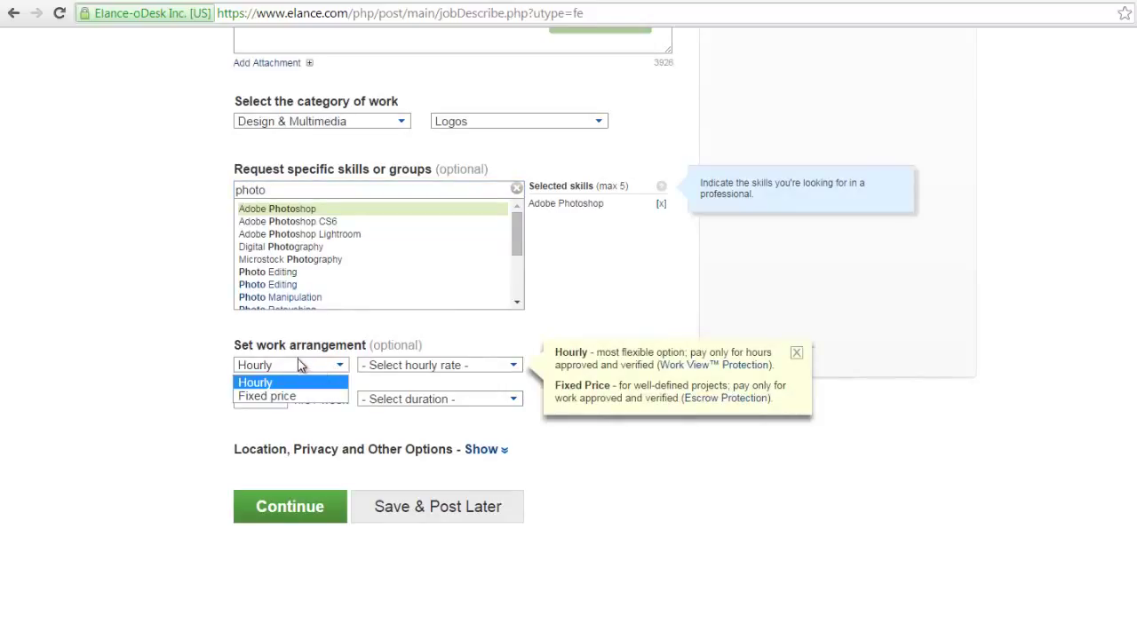
left_click(270, 397)
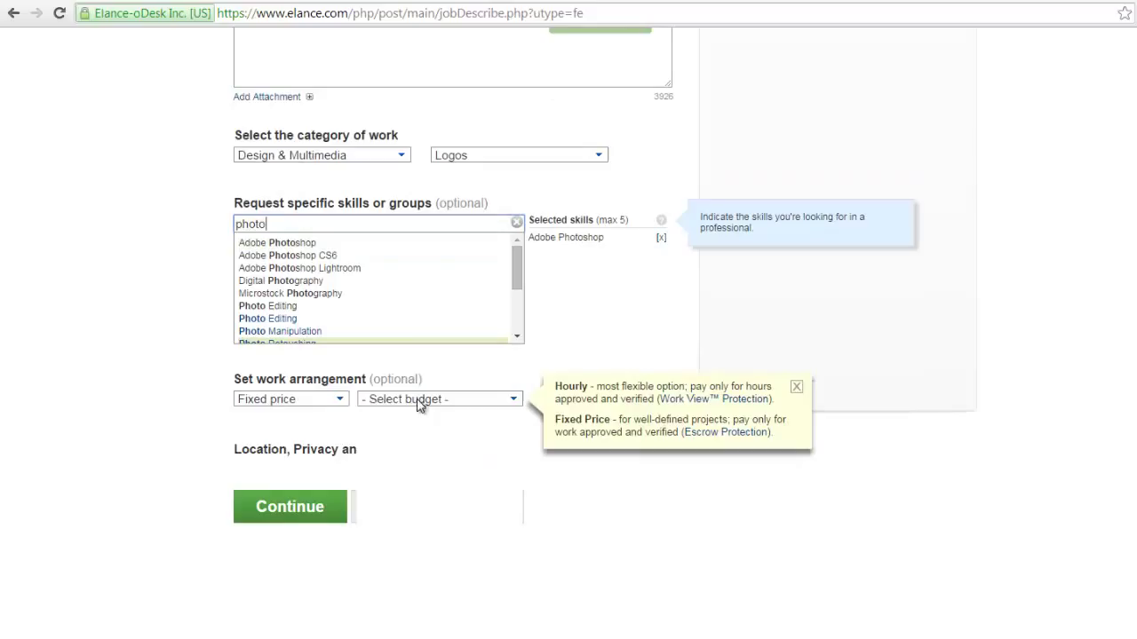
left_click(420, 401)
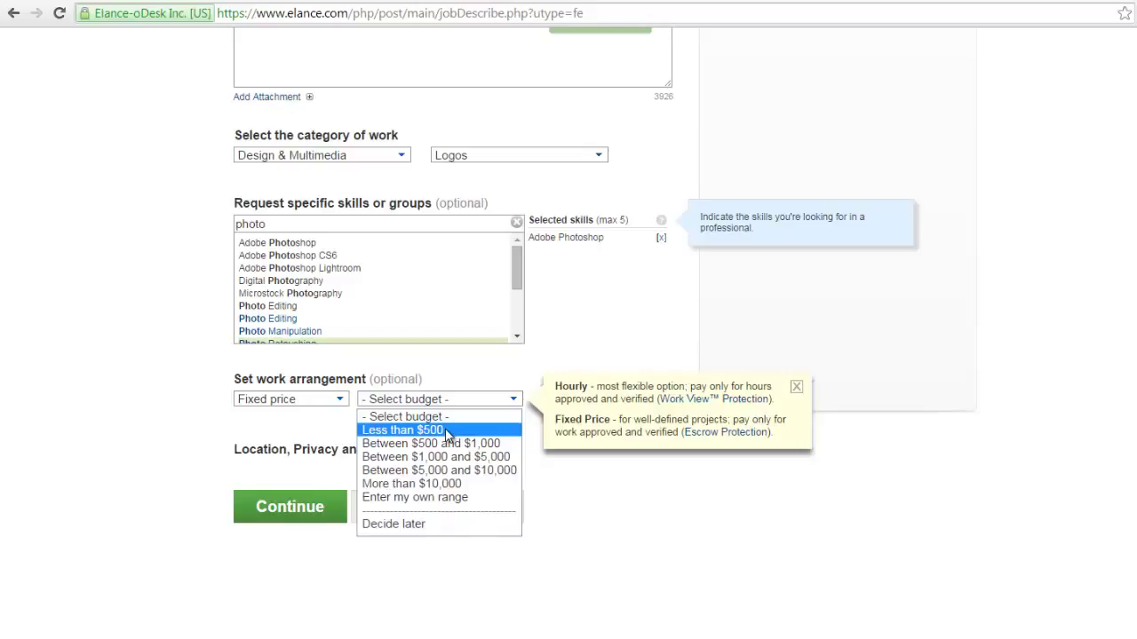
left_click(444, 431)
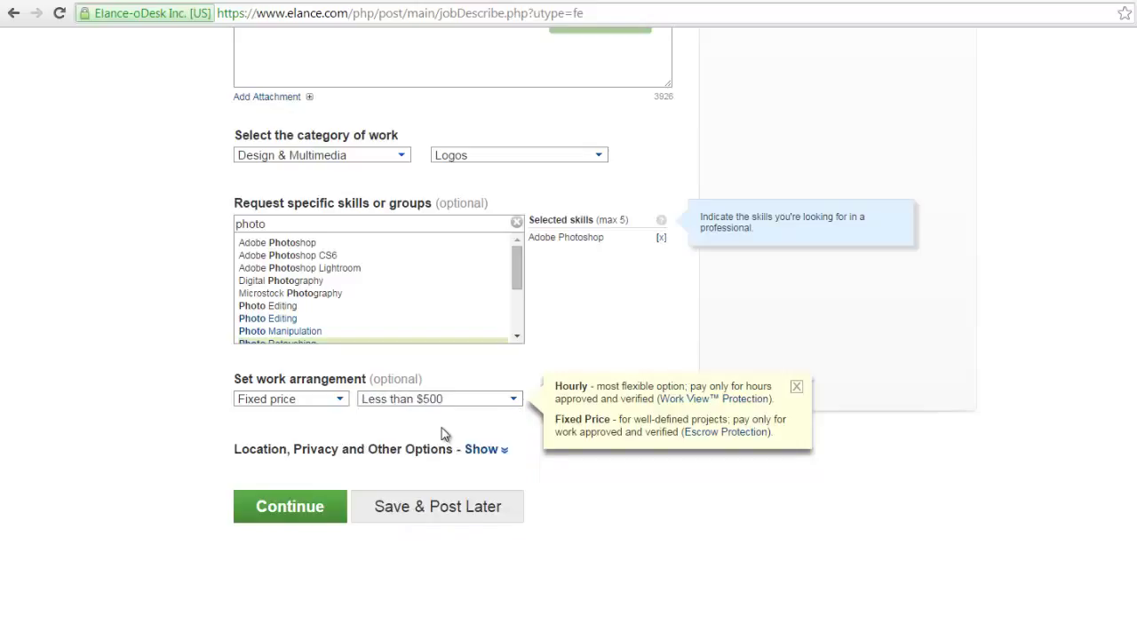
left_click(297, 513)
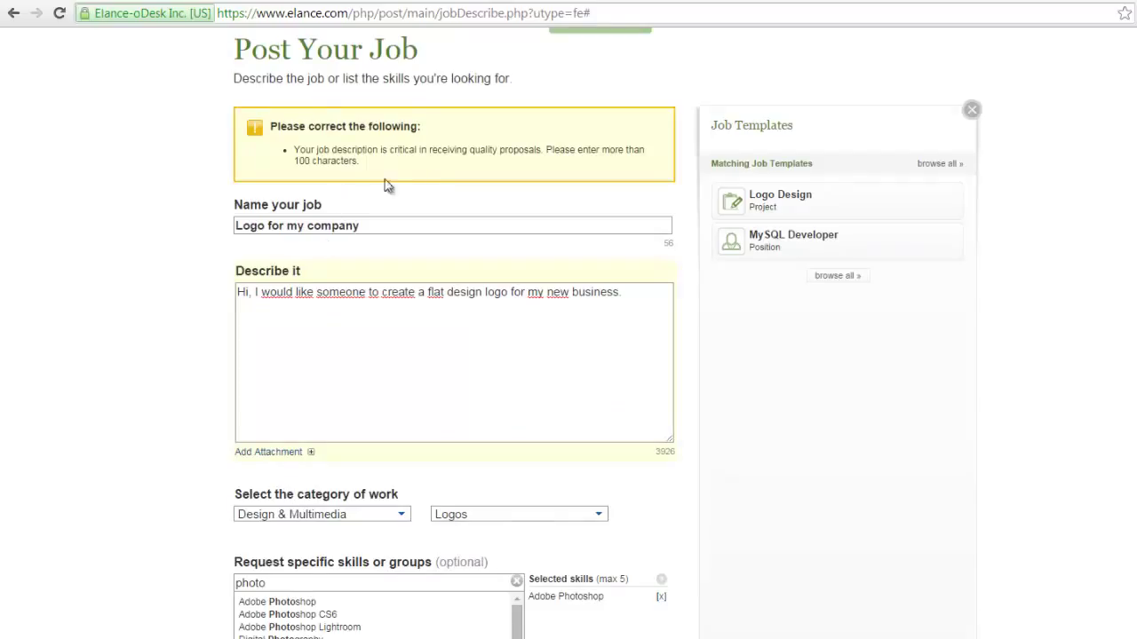
- Paste the description sentence twice more to exceed 100 characters, then continue
left_click_drag(629, 294, 129, 278)
key("ctrl+c")
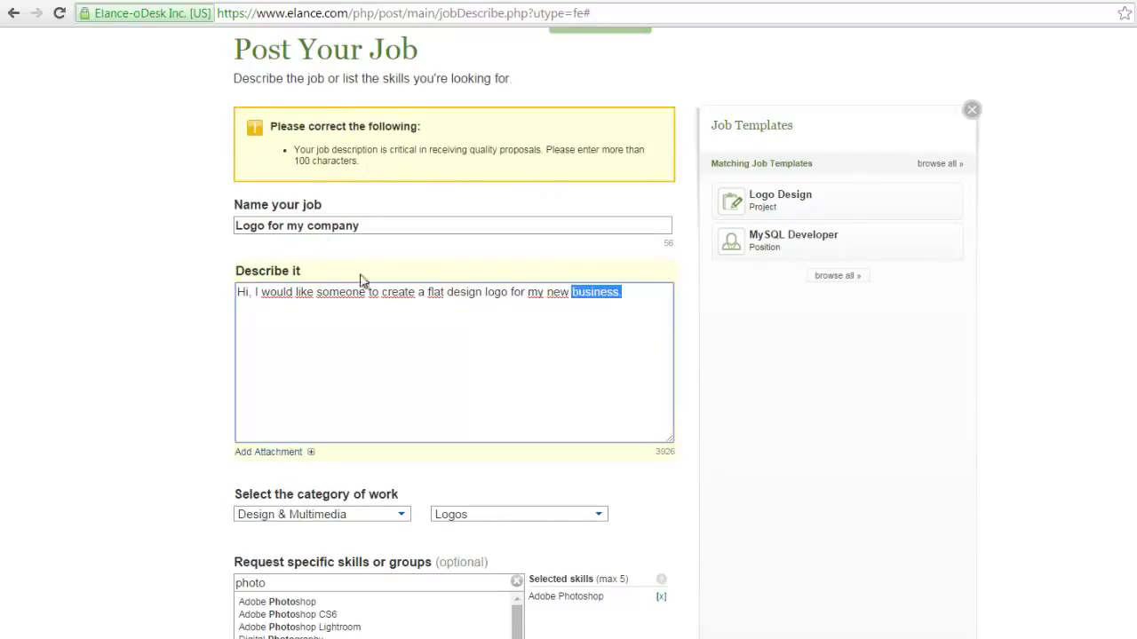
left_click(628, 294)
key("ctrl+v")
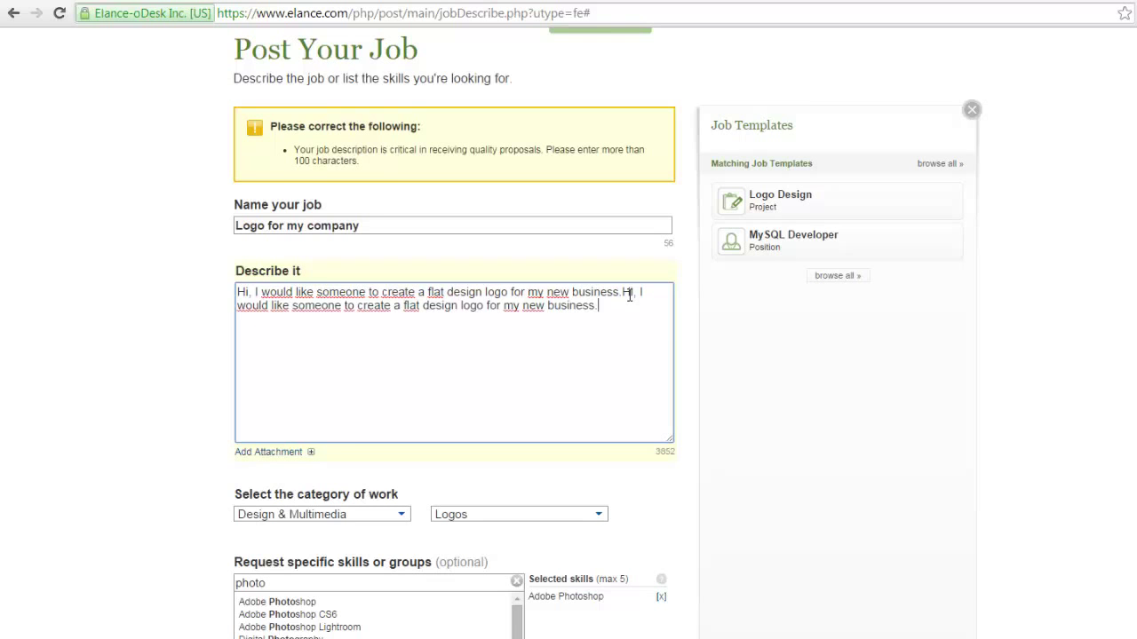
key("ctrl+v")
key("ctrl+v")
key("ctrl+v")
scroll(604, 362, "down", 4)
left_click(271, 504)
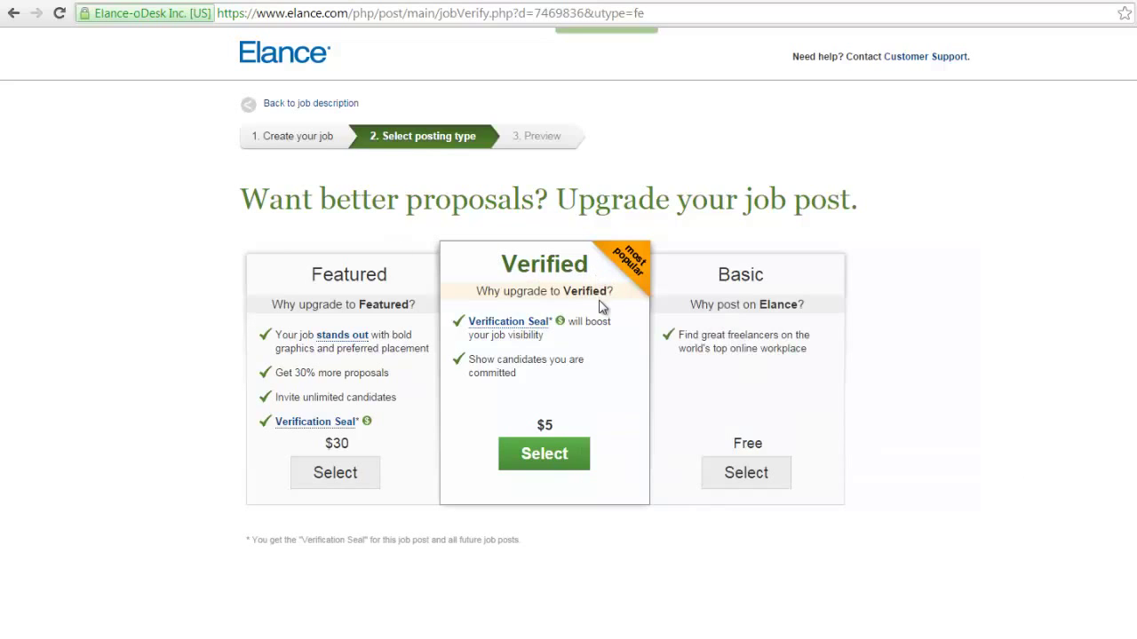
- Choose the free Basic posting type to reach the Preview and Post page
left_click(746, 476)
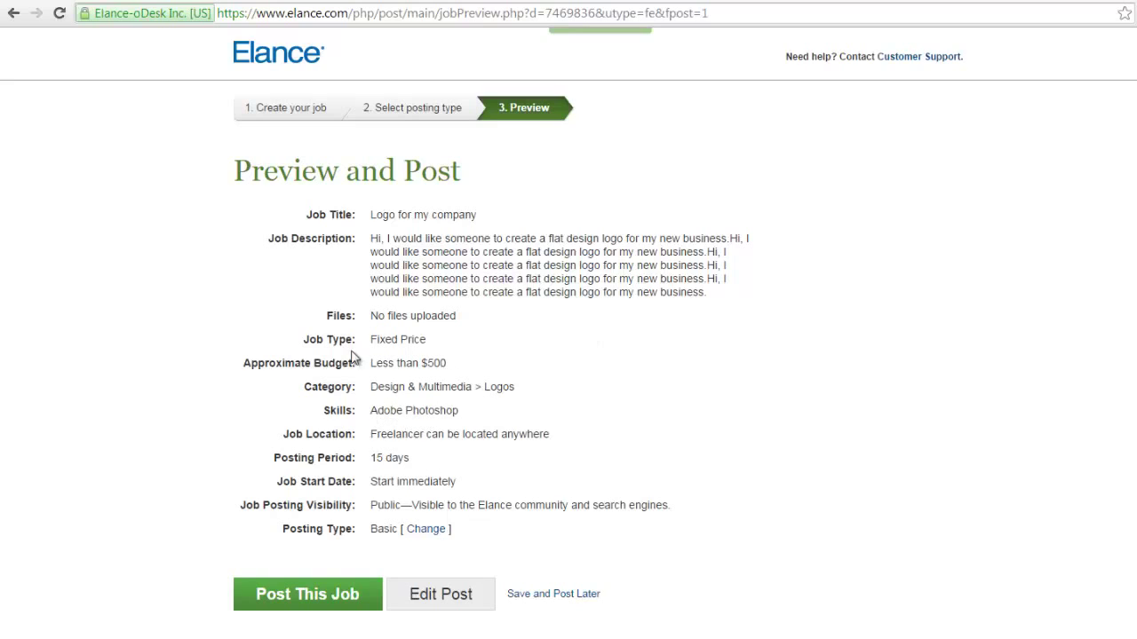
left_click(289, 588)
scroll(408, 411, "down", 1)
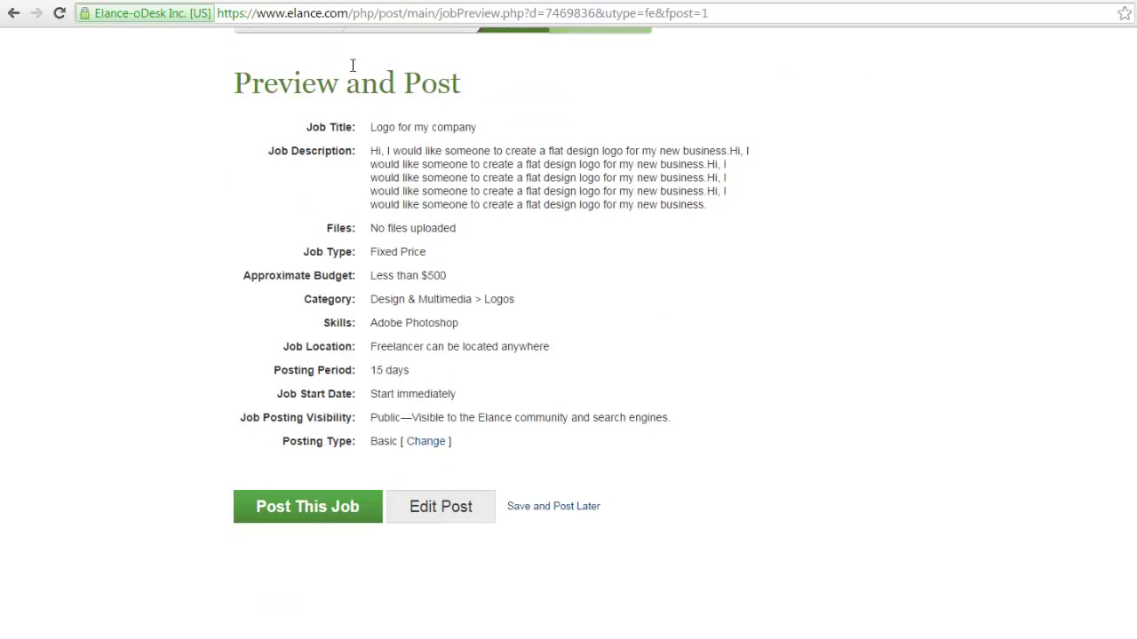